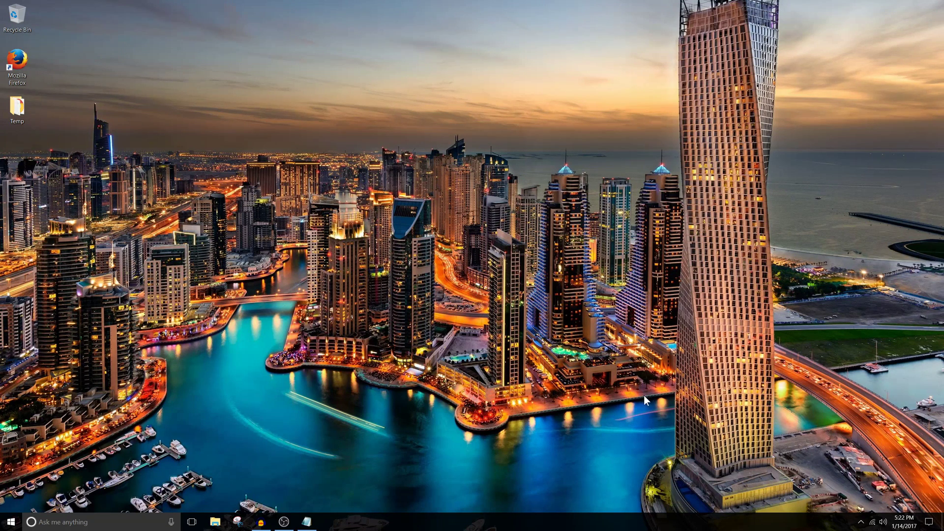
Expand the taskbar's hidden system-tray icons on the desktop
click(863, 523)
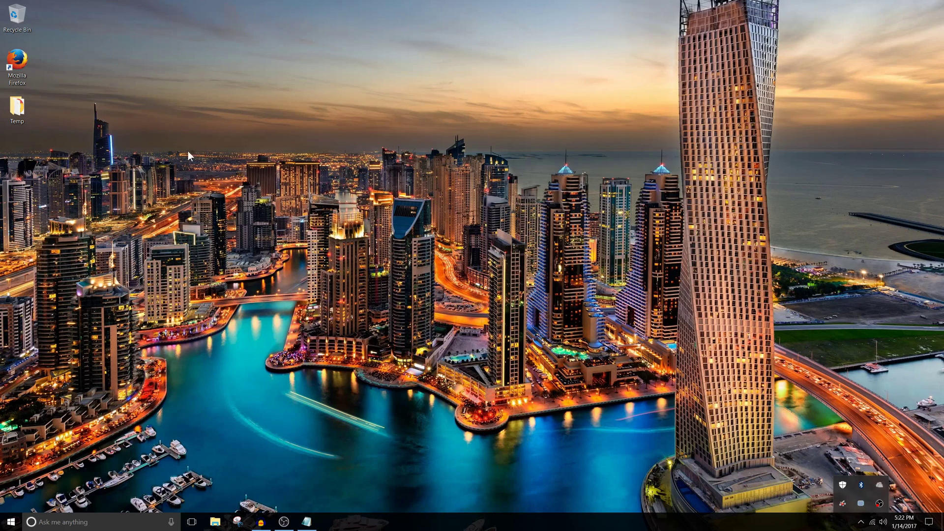
double_click(24, 66)
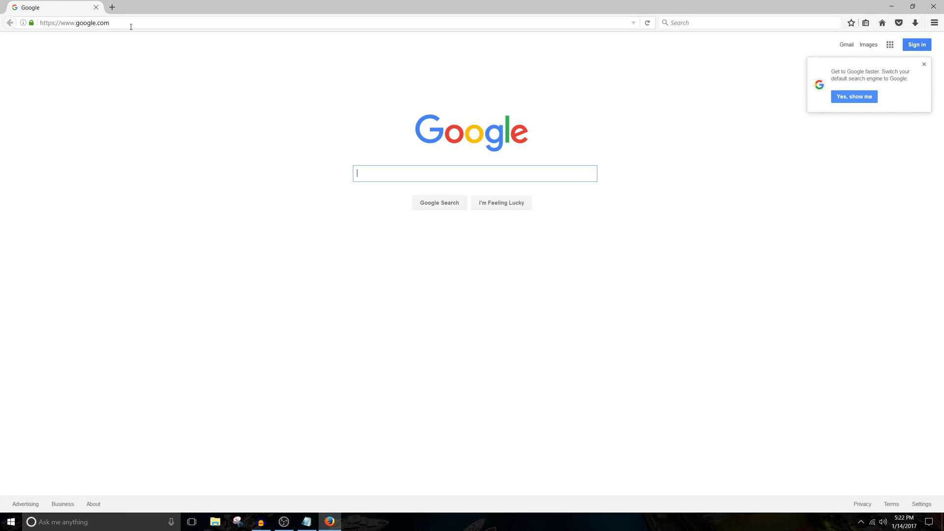
click(131, 26)
text(www.support.hp.com/)
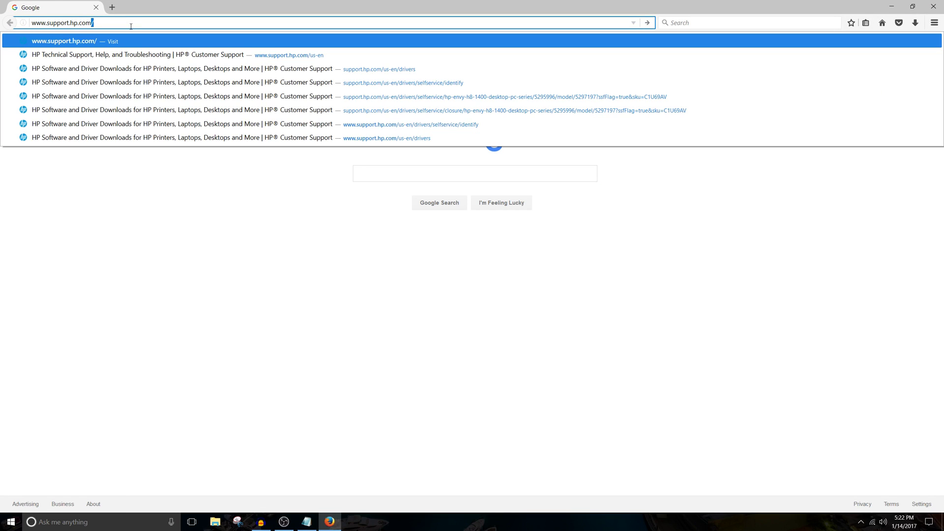
key(Return)
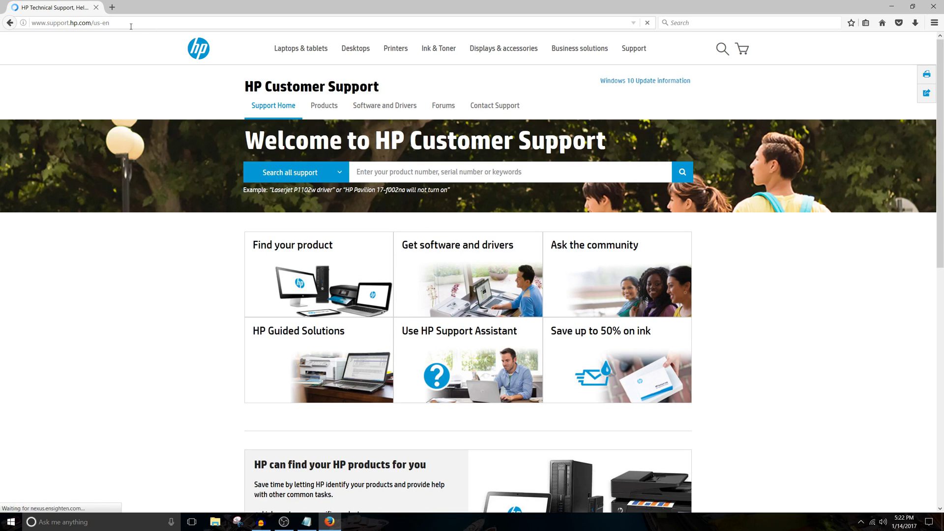
click(462, 283)
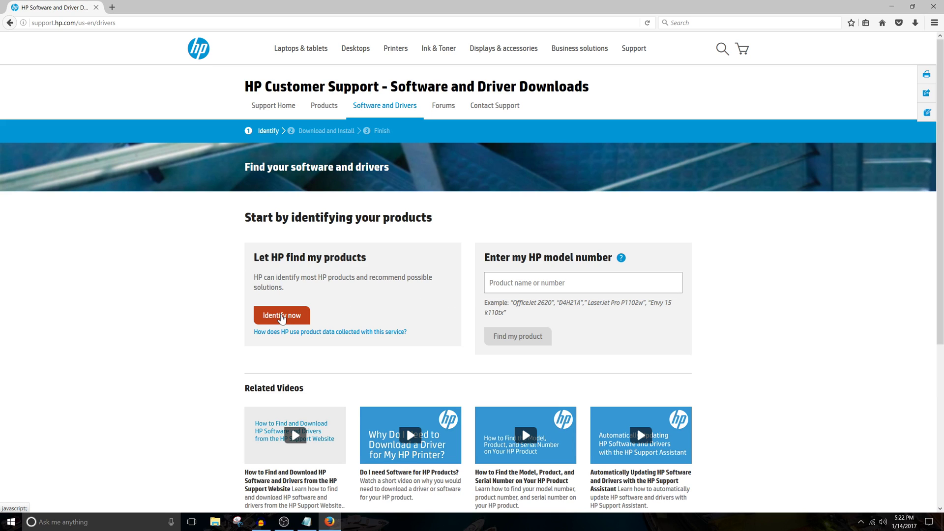
Use Identify now to save HPSupportSolutionsFramework-12.5.32.203.exe, then run it from Firefox's downloads
click(281, 317)
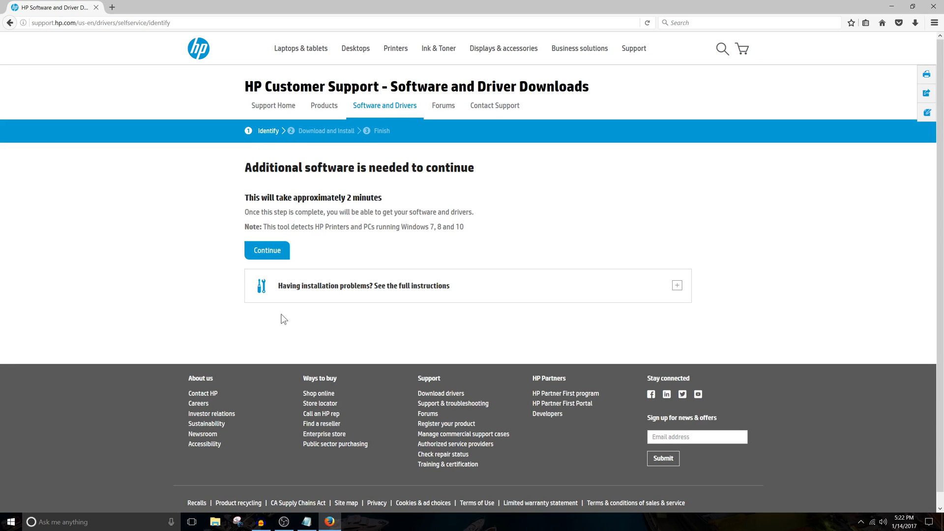
click(273, 257)
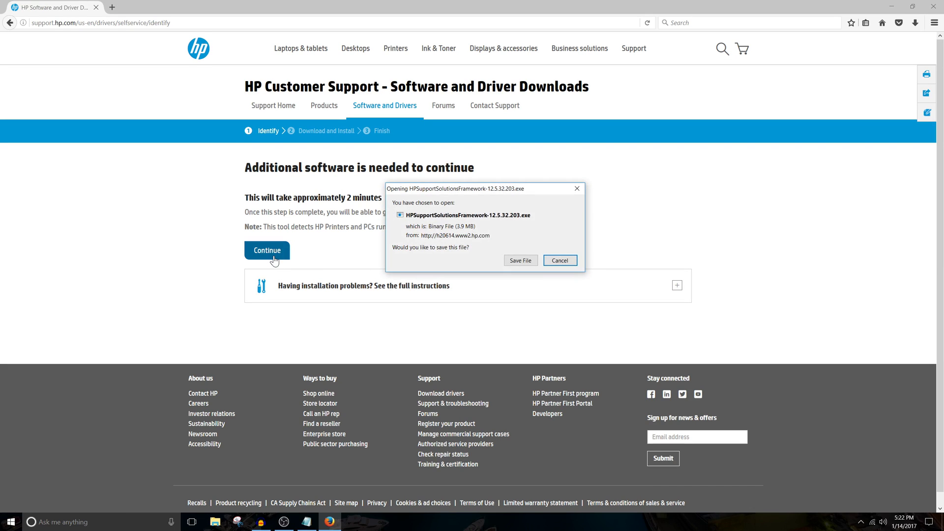
click(520, 260)
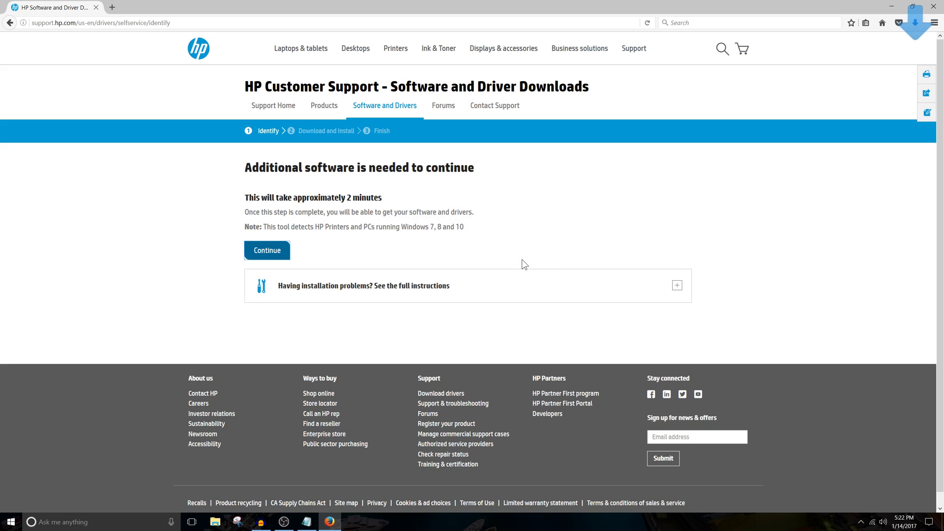
click(916, 27)
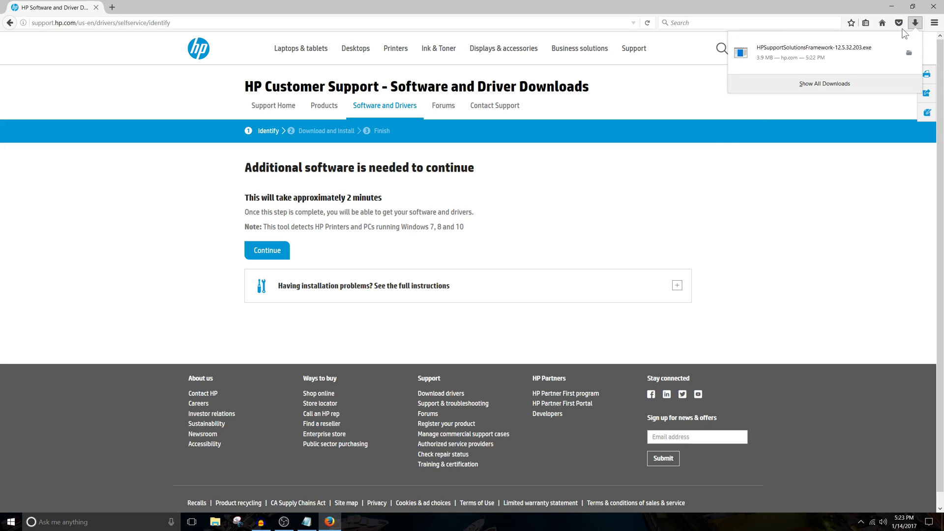
click(811, 55)
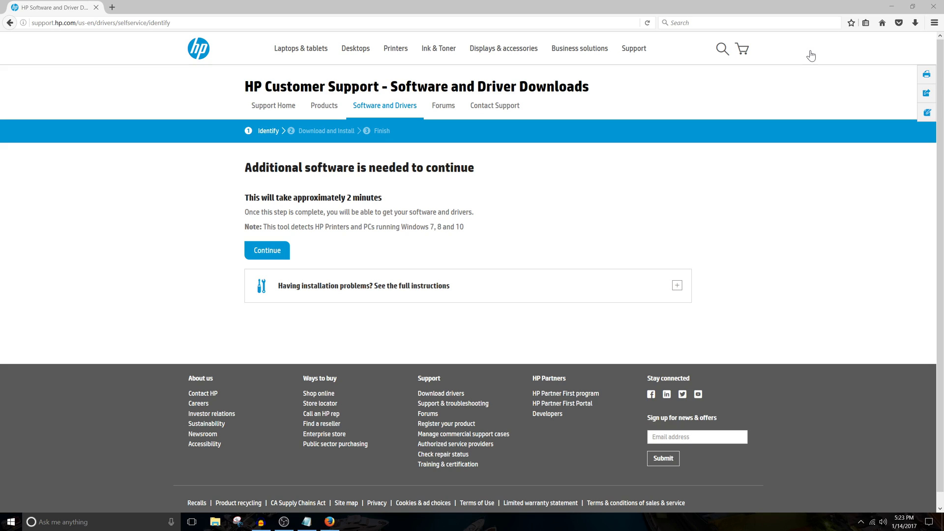
Install HP Support Solutions Framework with the HP Support Assistant option unchecked, then finish
click(899, 6)
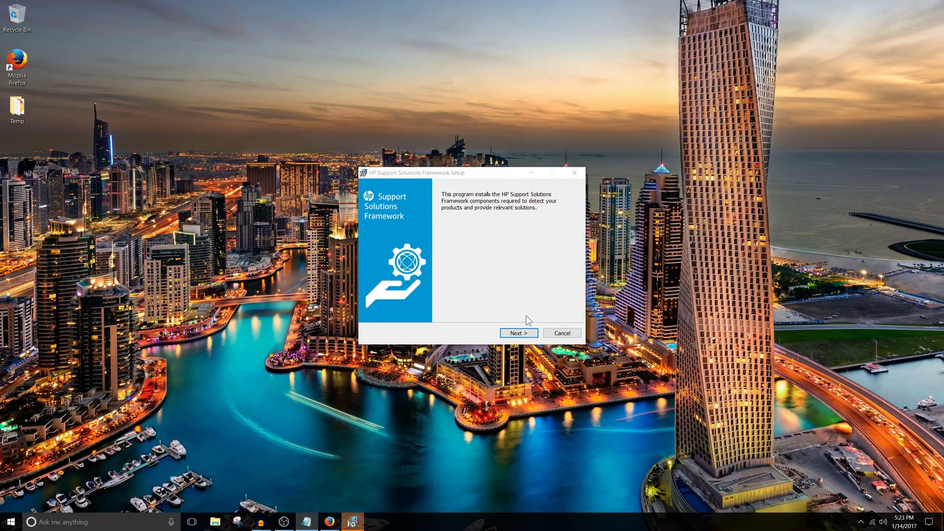
click(518, 333)
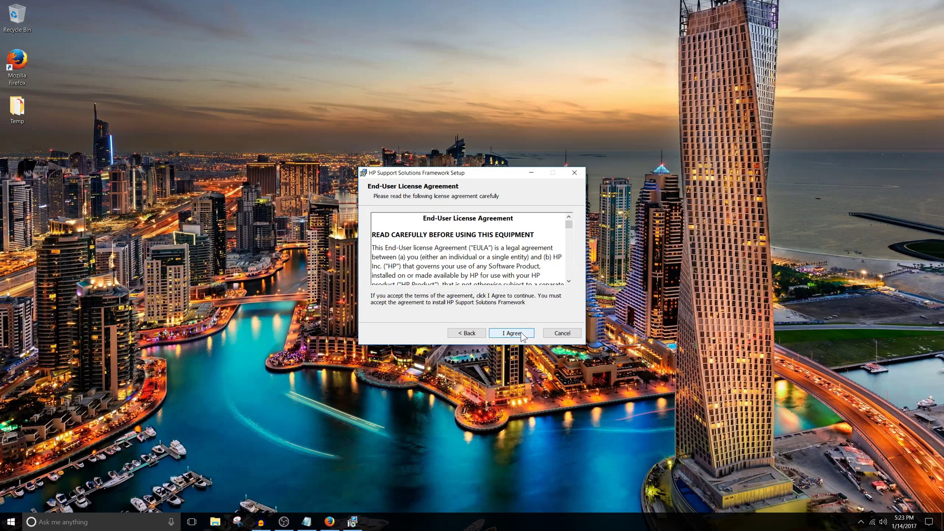
drag(568, 224, 572, 291)
click(529, 333)
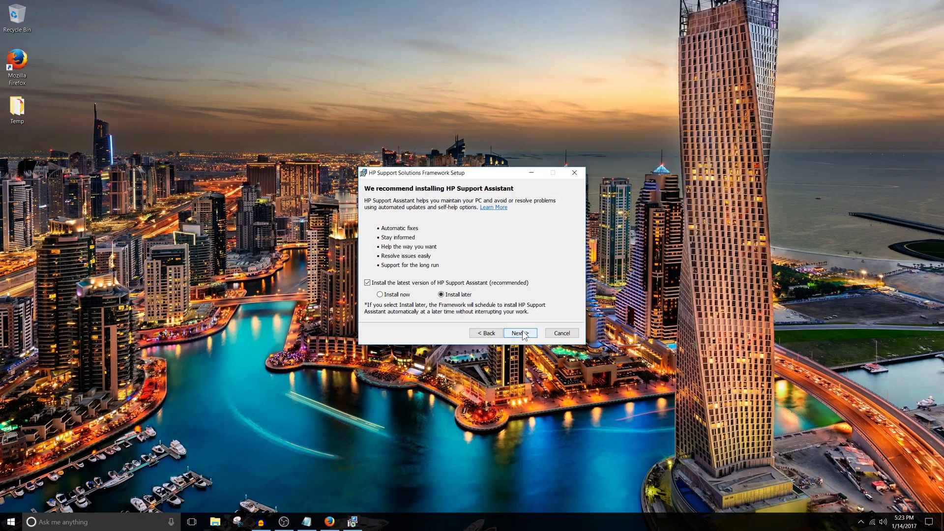
click(367, 283)
click(520, 333)
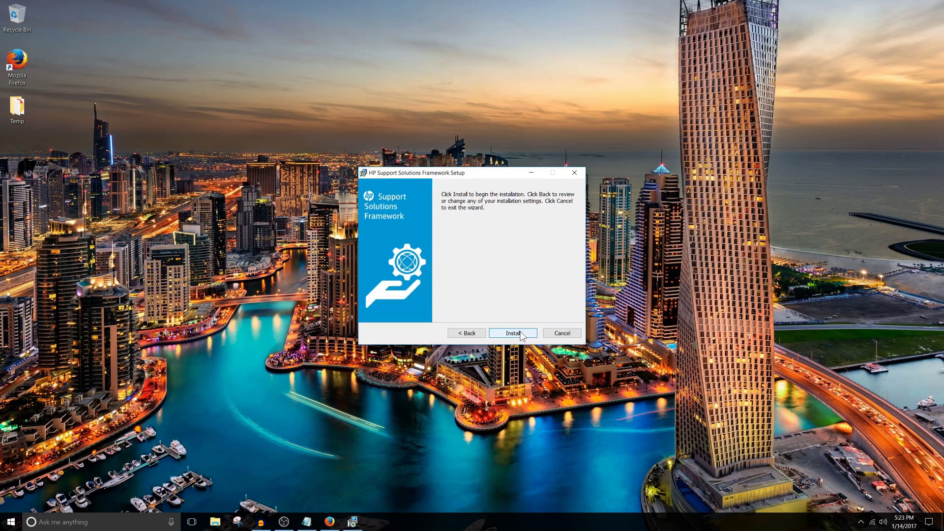
click(512, 334)
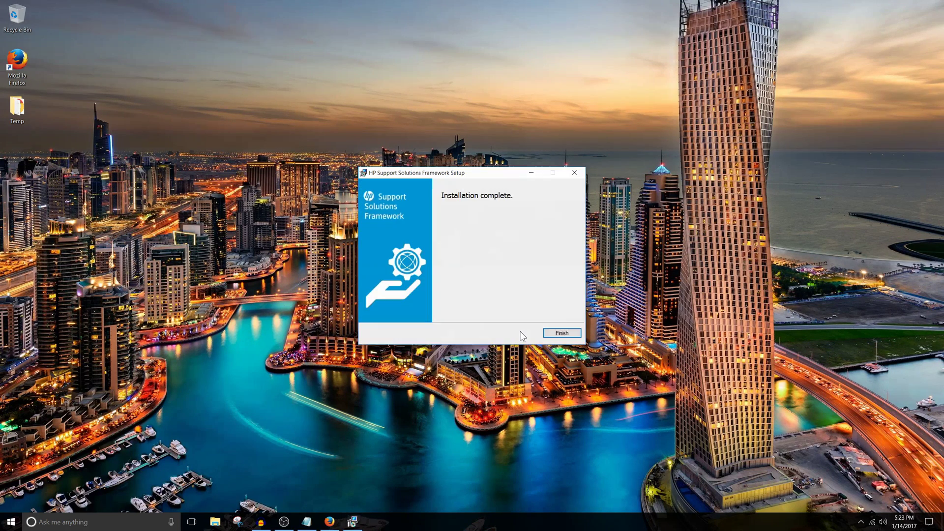
click(561, 333)
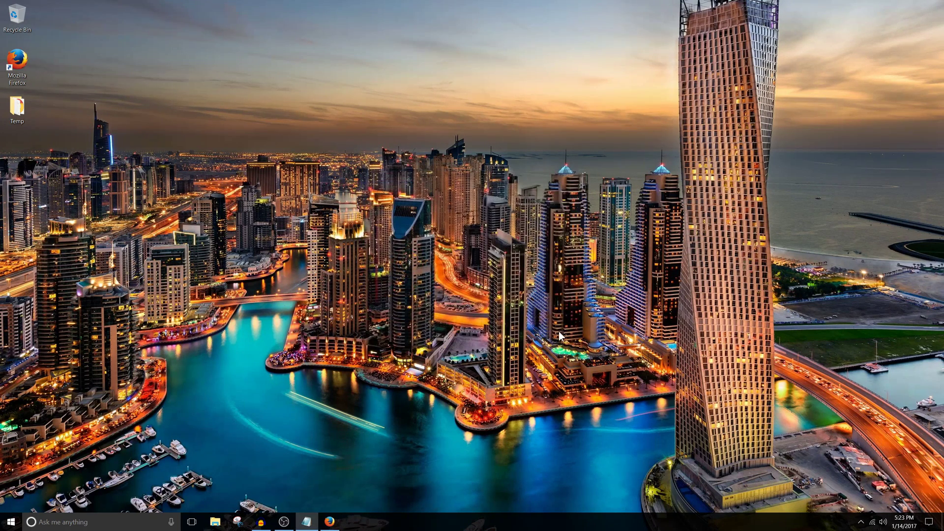
Return to Firefox and let HP detect the desktop PC and networked printer
click(336, 521)
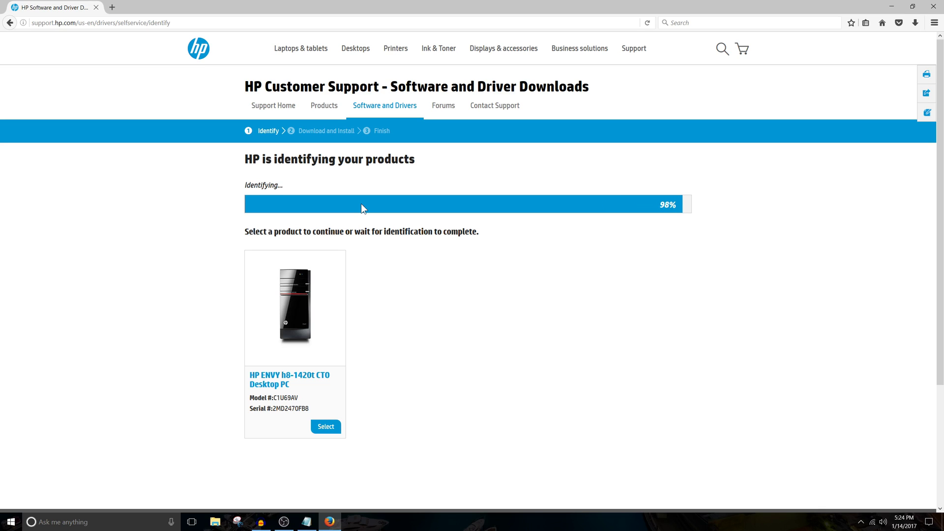
scroll(361, 204, down, 2)
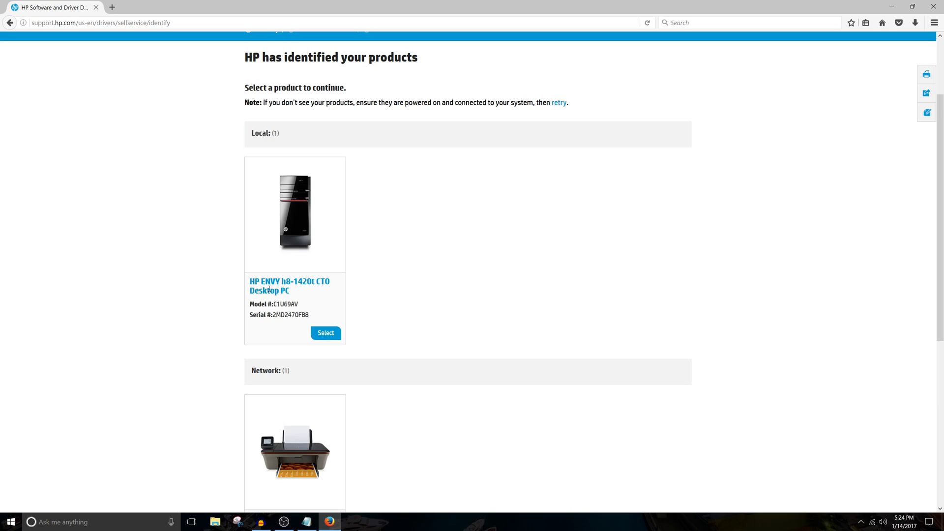
Select the HP ENVY h8-1420t CTO and set the operating system to Windows 8 (64-bit)
click(326, 333)
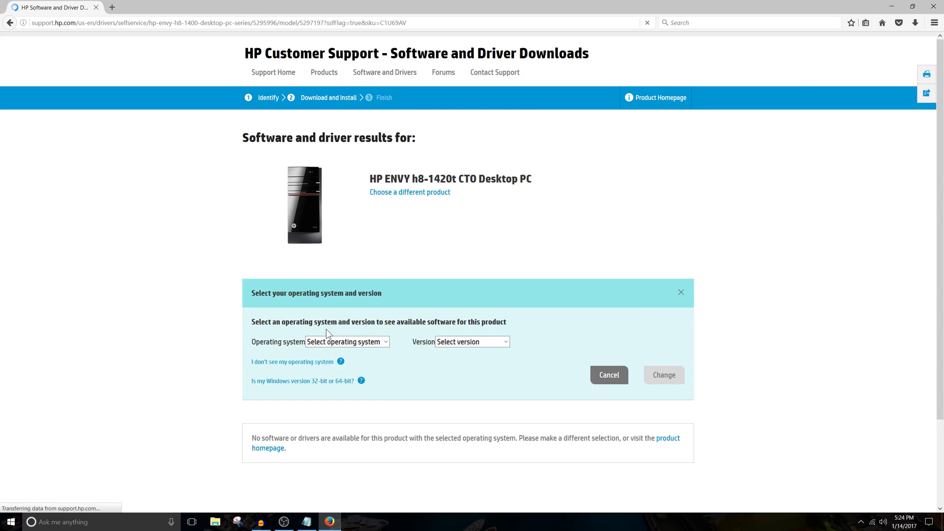
scroll(327, 334, down, 2)
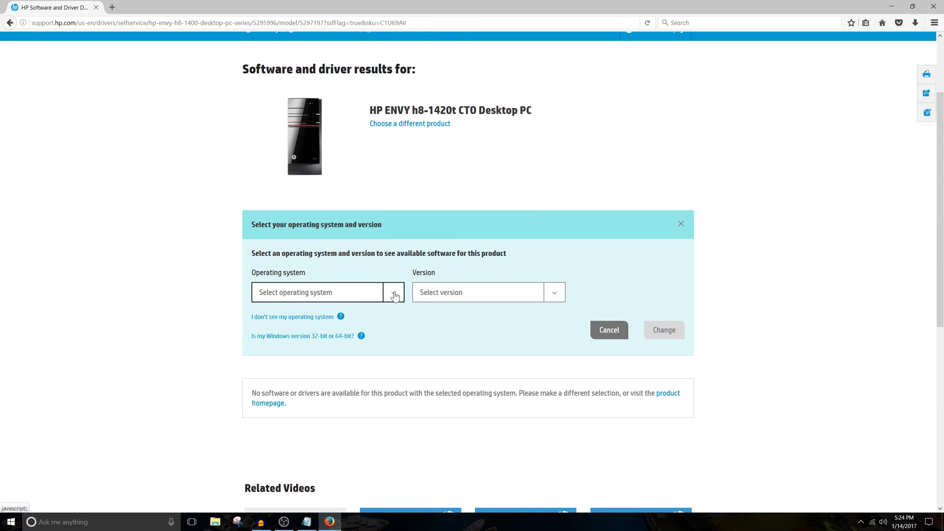
click(393, 295)
click(303, 334)
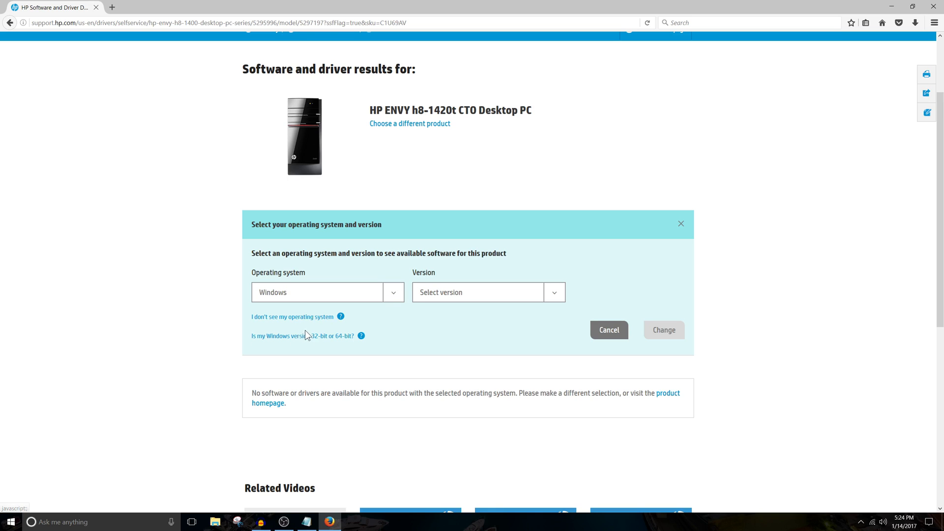
click(554, 294)
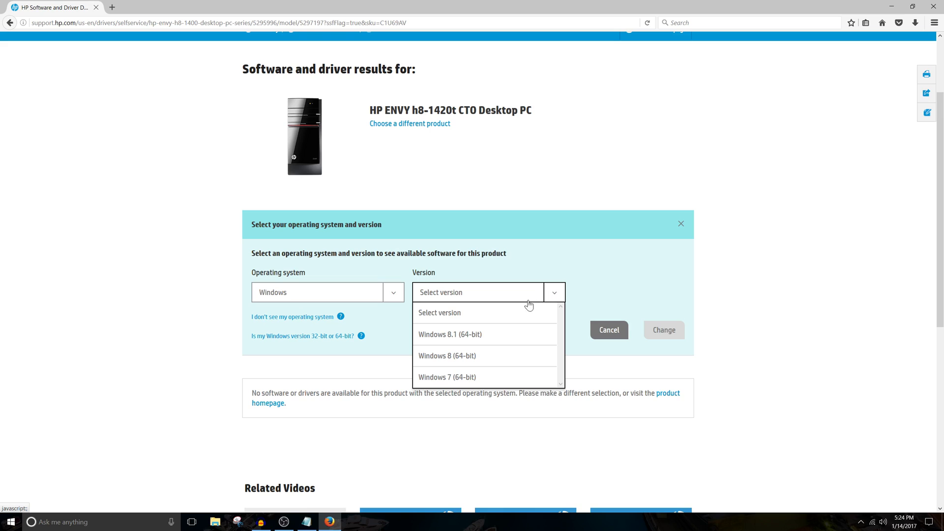
click(459, 354)
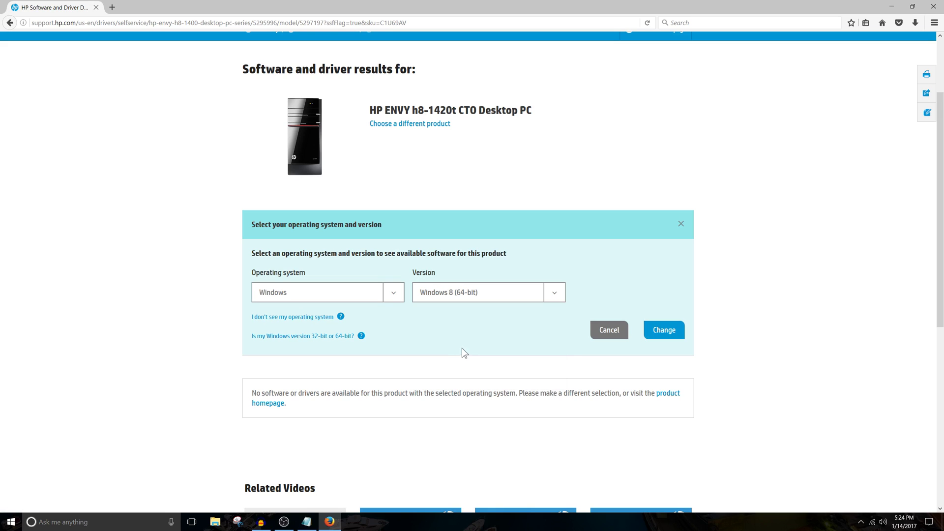
click(656, 333)
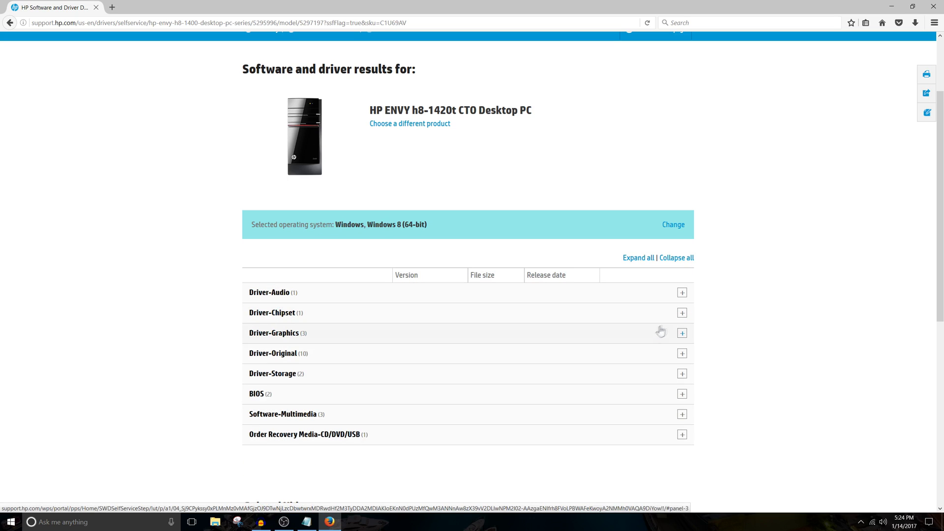
Download only the 17.0 MB IDT High Definition Audio Driver sp70787.exe from Driver-Audio
click(682, 294)
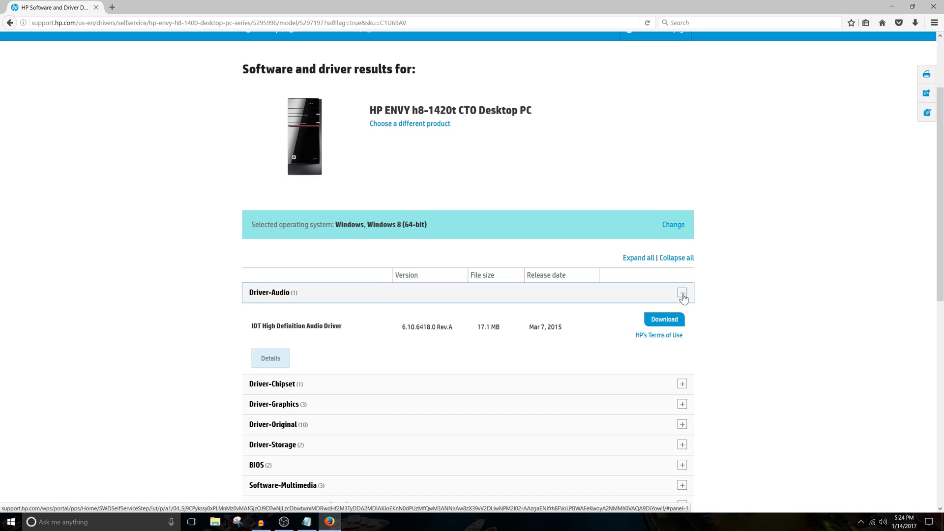
click(669, 322)
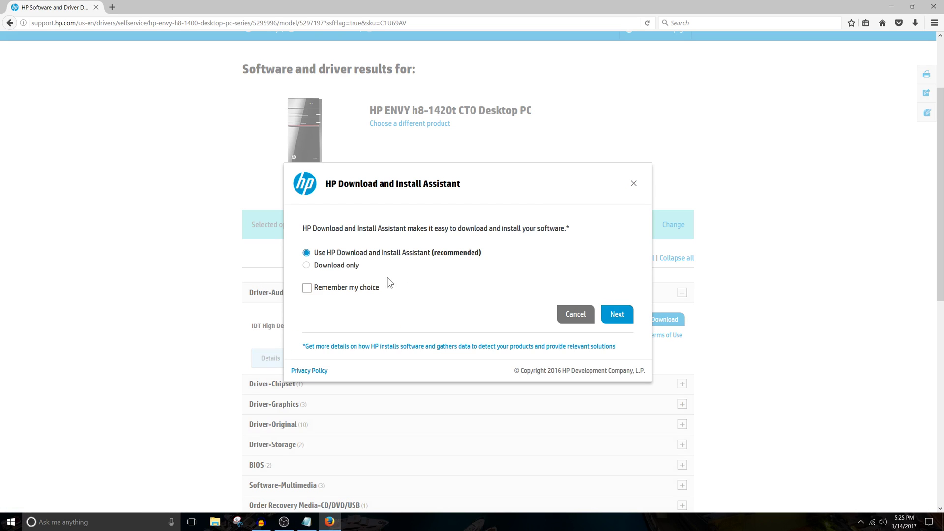
click(313, 266)
click(611, 320)
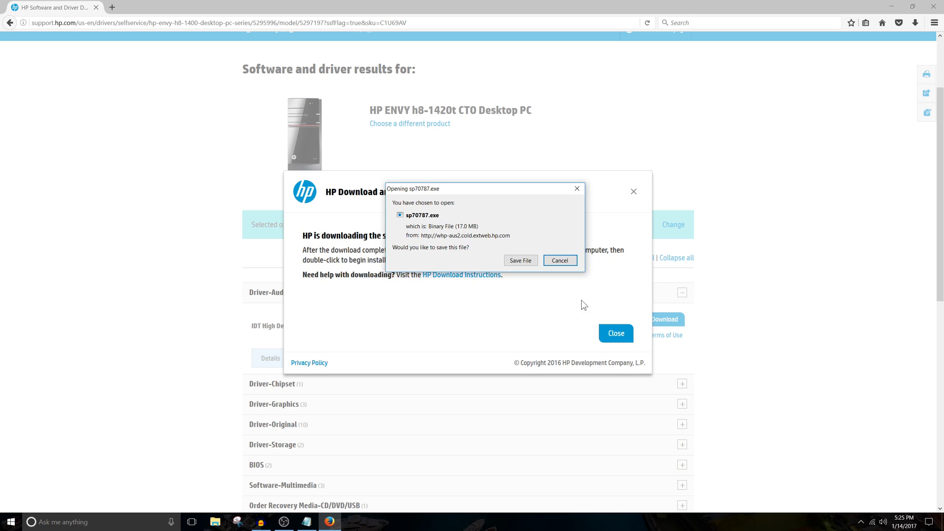
click(517, 261)
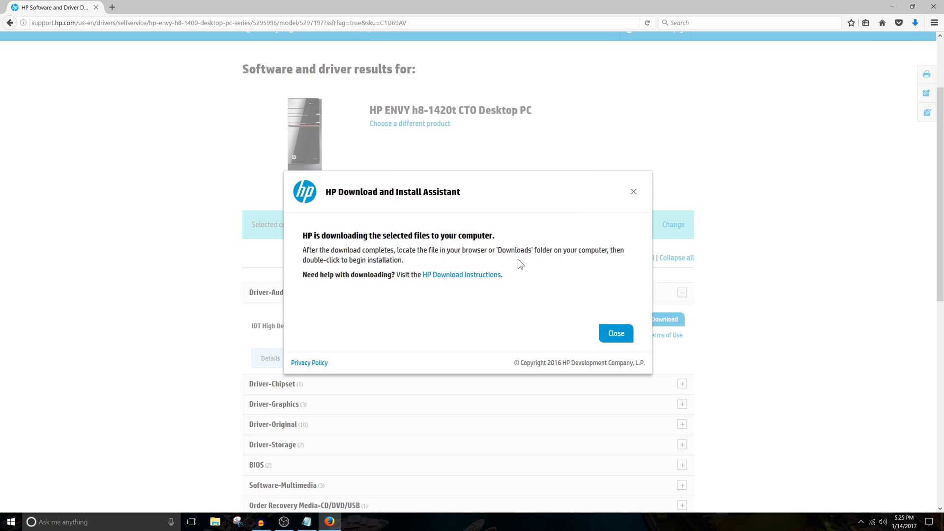
click(618, 334)
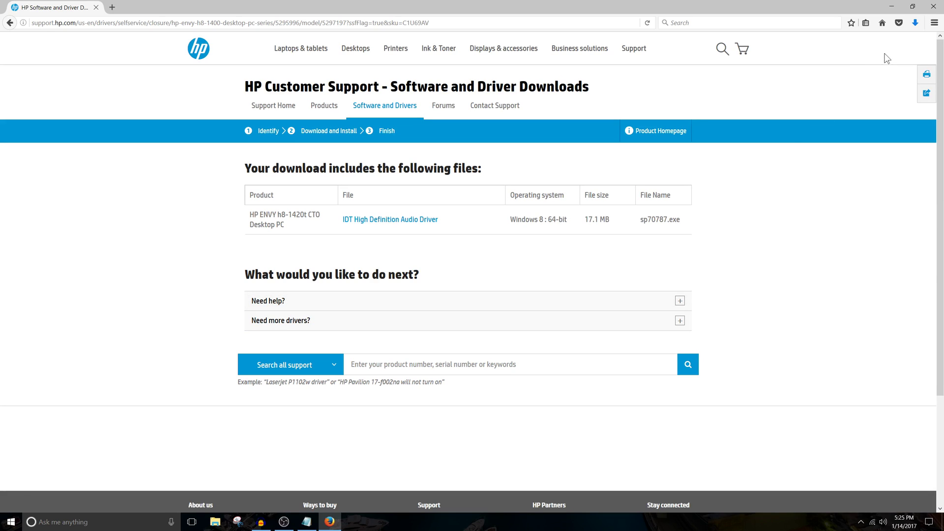
click(910, 26)
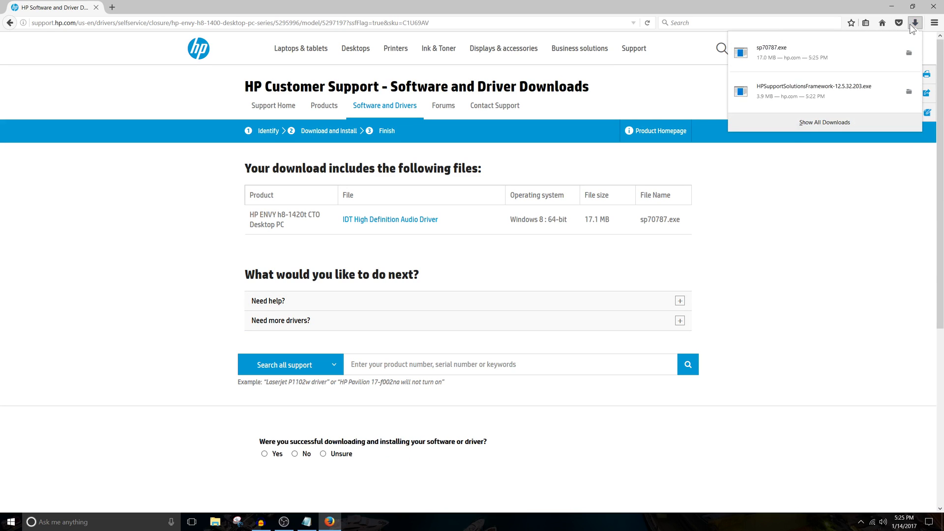
Run sp70787.exe, accept the license, install IDT Audio to the default folder, and restart now
click(779, 53)
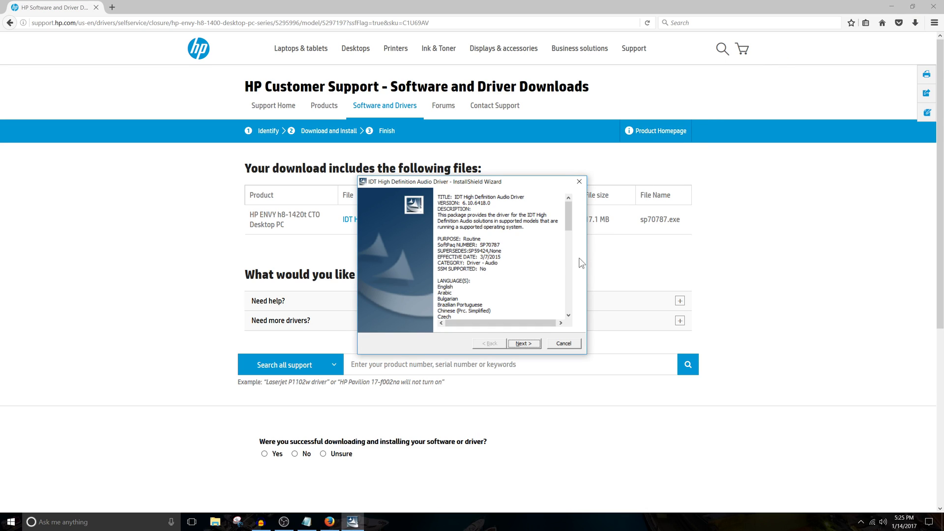
click(526, 342)
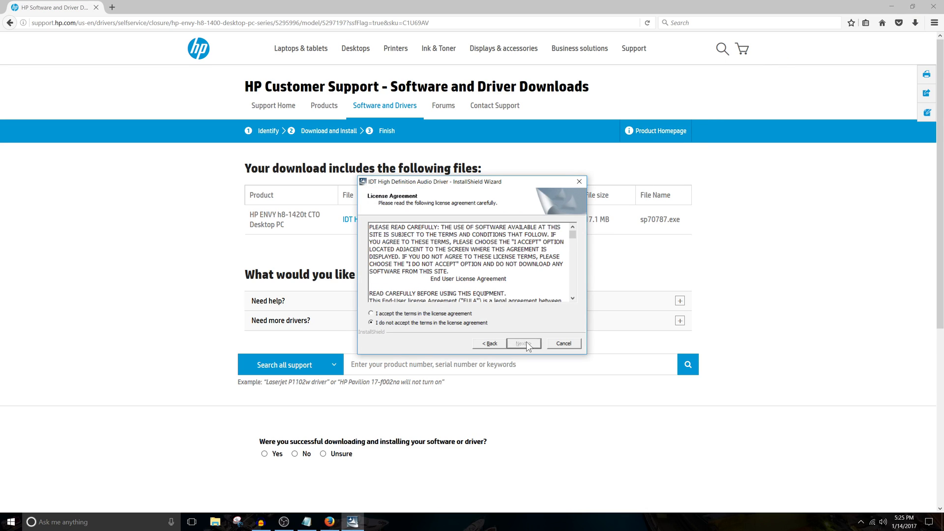
drag(573, 237, 571, 293)
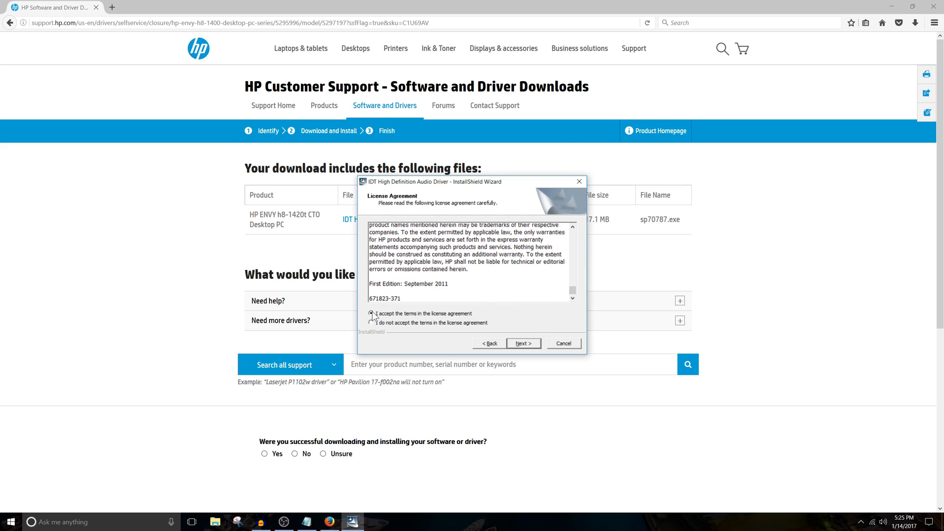
click(525, 344)
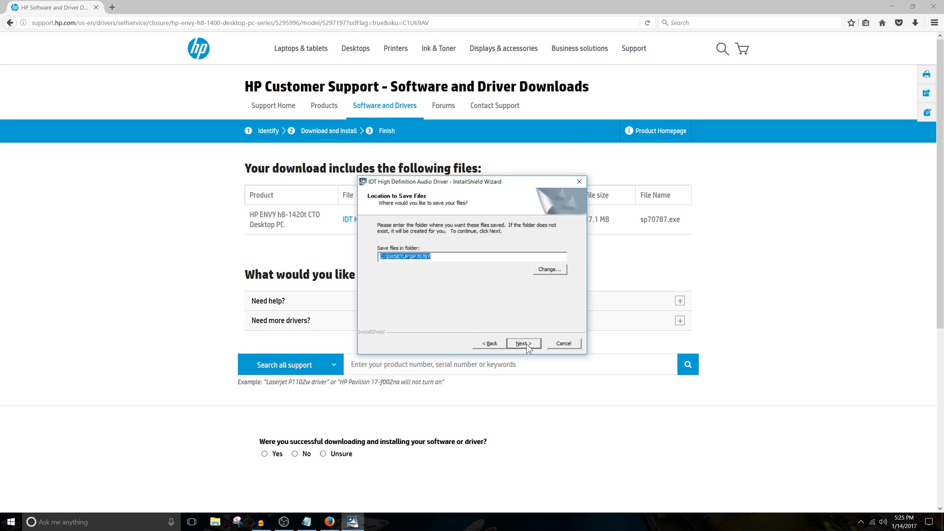
click(526, 343)
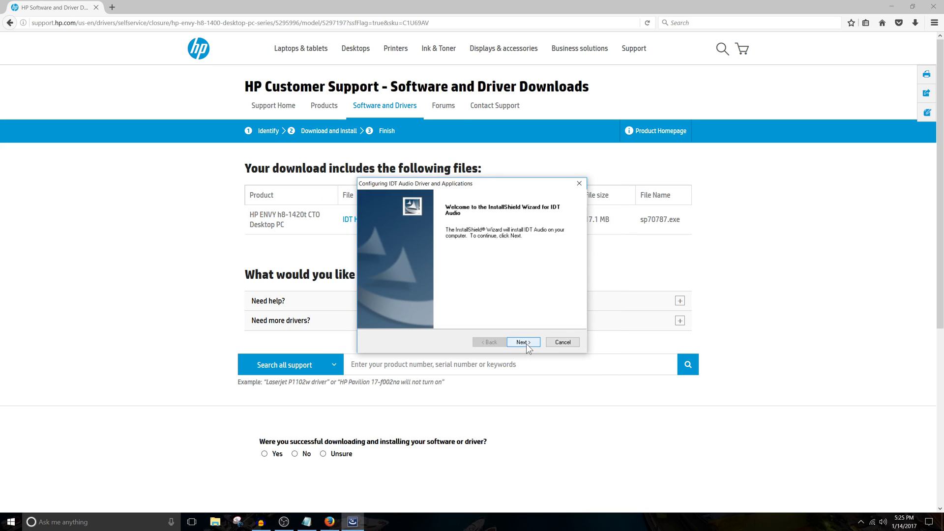
click(523, 342)
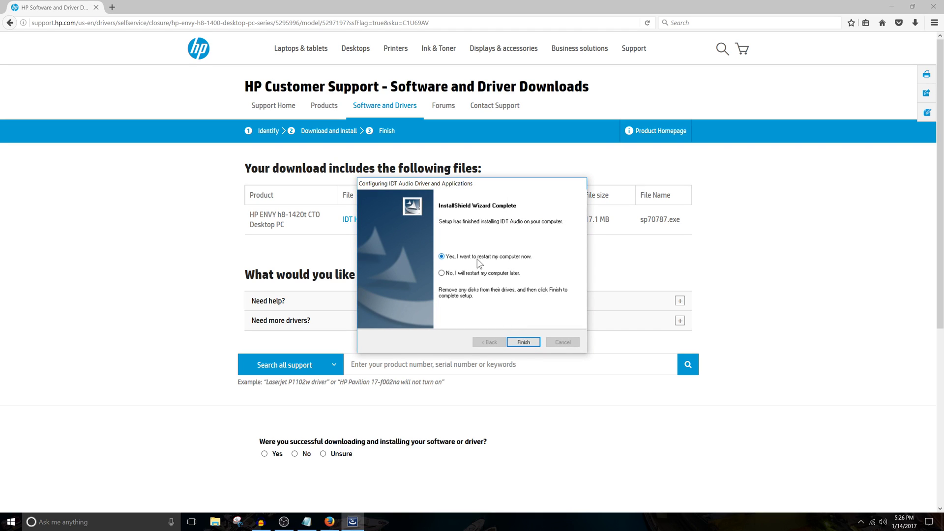
click(525, 342)
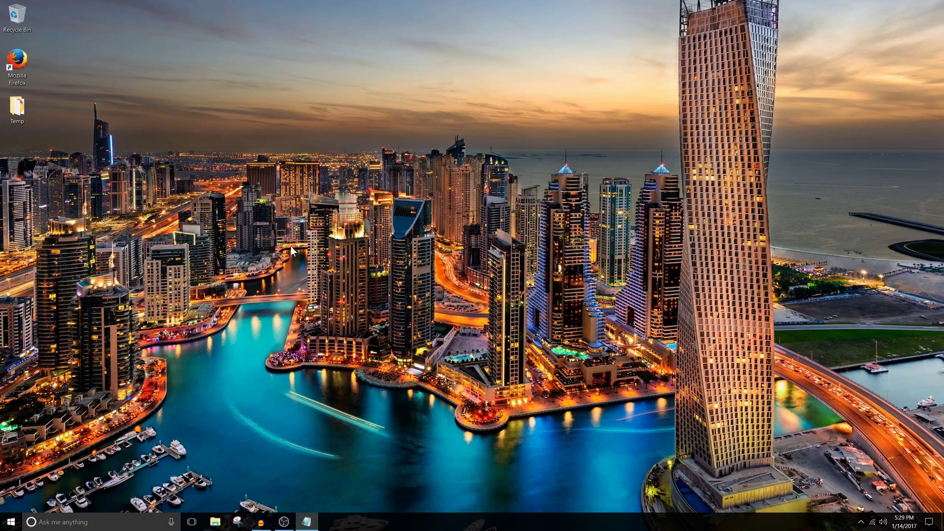
Open the red Beats Audio icon from the hidden tray icons after the restart
click(861, 522)
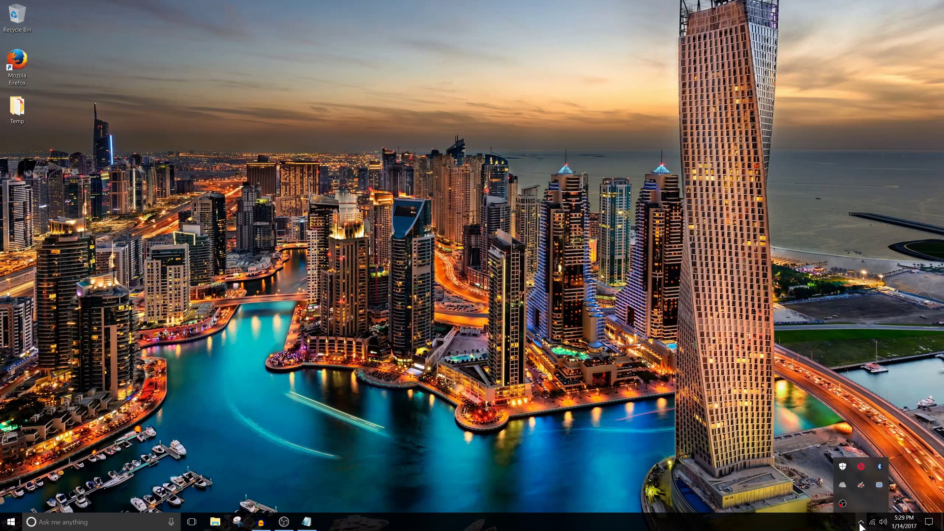
click(860, 468)
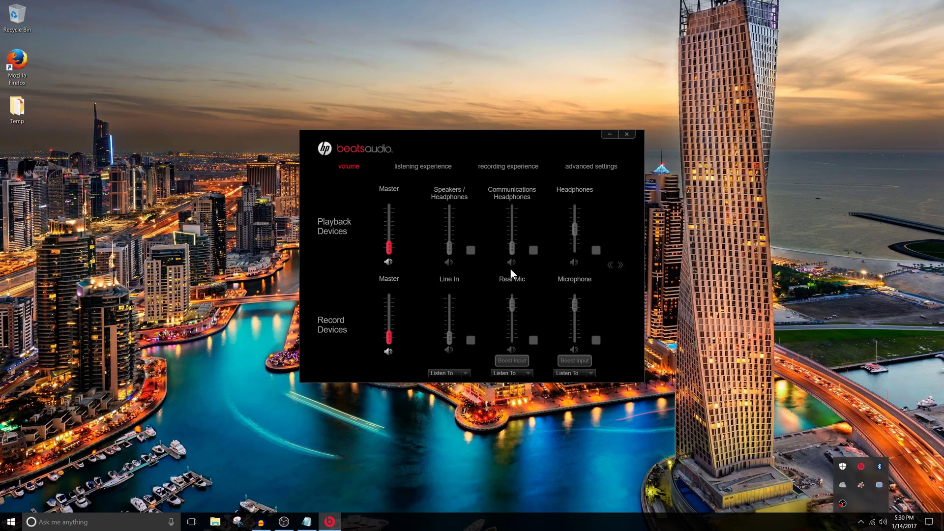
Move from the listening experience tab to the recording experience tab in Beats Audio
click(423, 170)
click(501, 165)
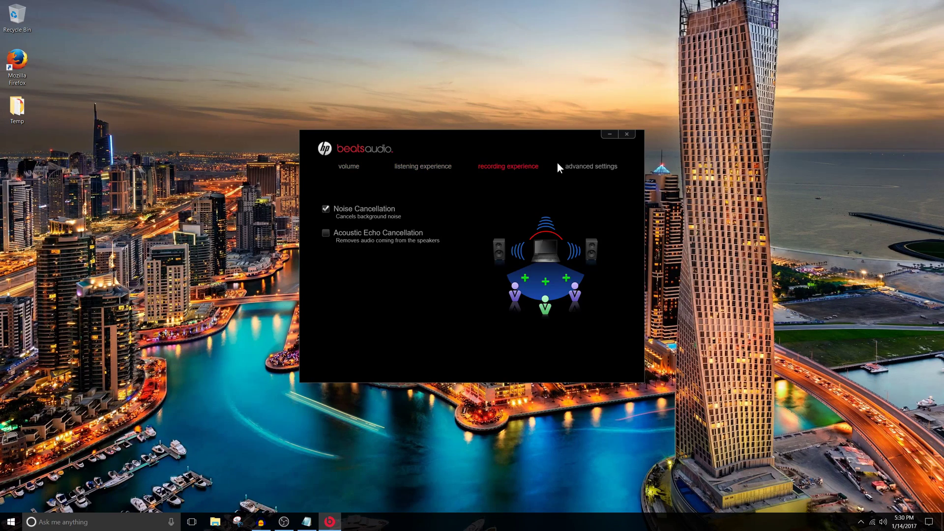